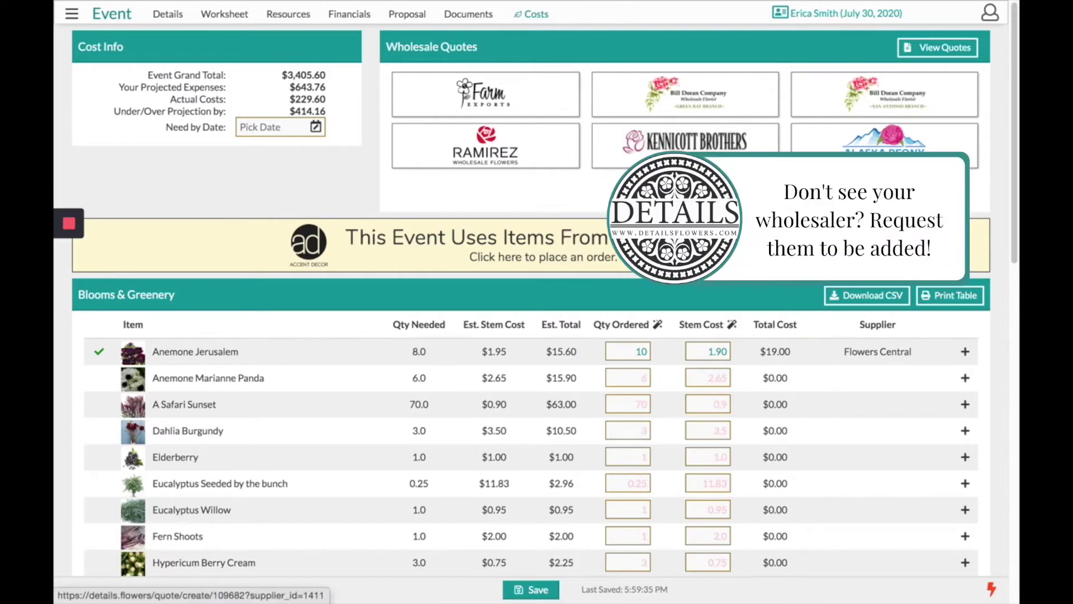
Step: Adjust which wholesalers are displayed in the wholesaler display settings
scroll(685, 145, down, 1)
scroll(510, 157, down, 2)
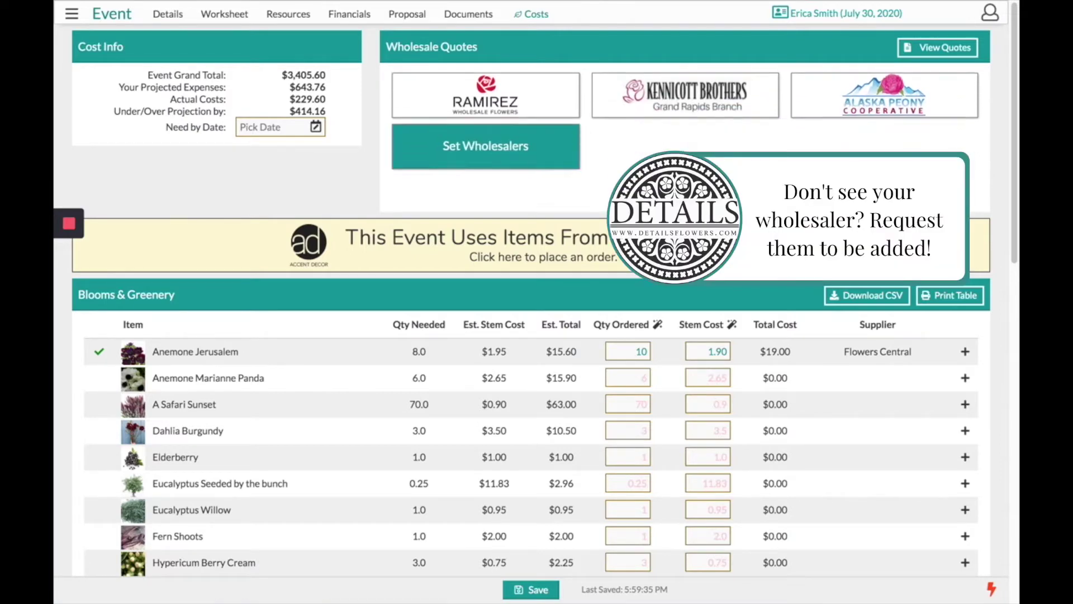
click(510, 160)
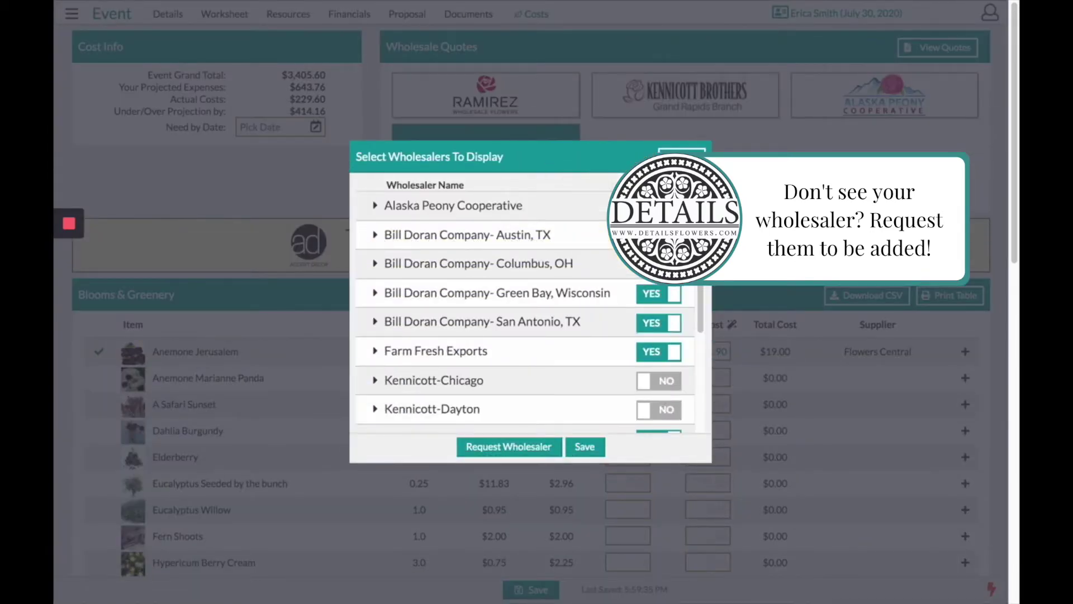
click(684, 159)
scroll(517, 112, up, 2)
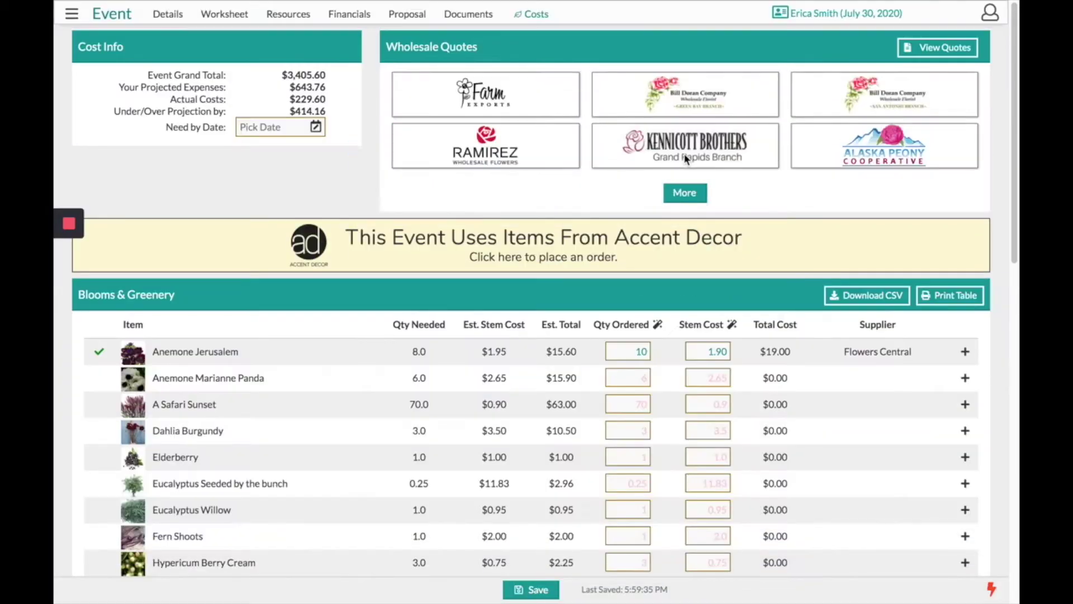
Step: Add all blooms except Anemone Jerusalem, Ruscus Florida and Rose Faith Lavender to the Farm Fresh Exports quote
click(518, 107)
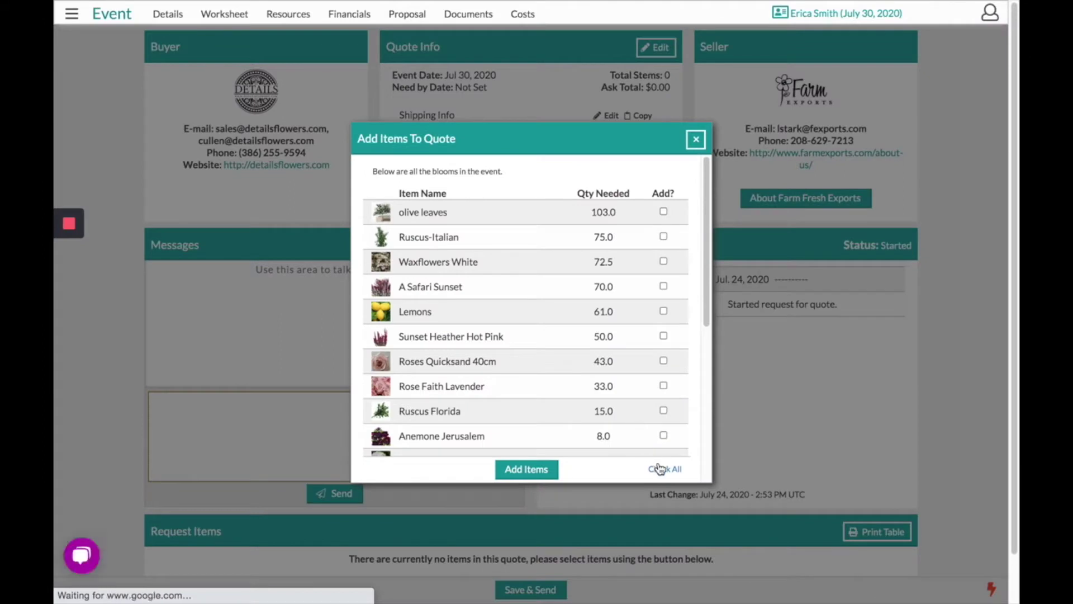
click(660, 469)
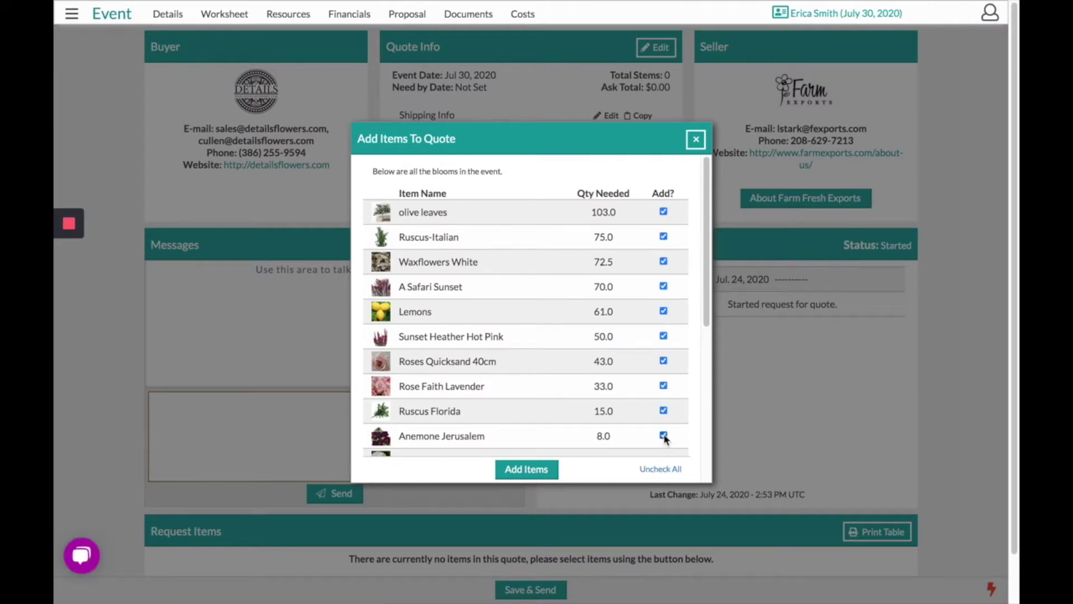
click(664, 436)
click(664, 410)
click(664, 386)
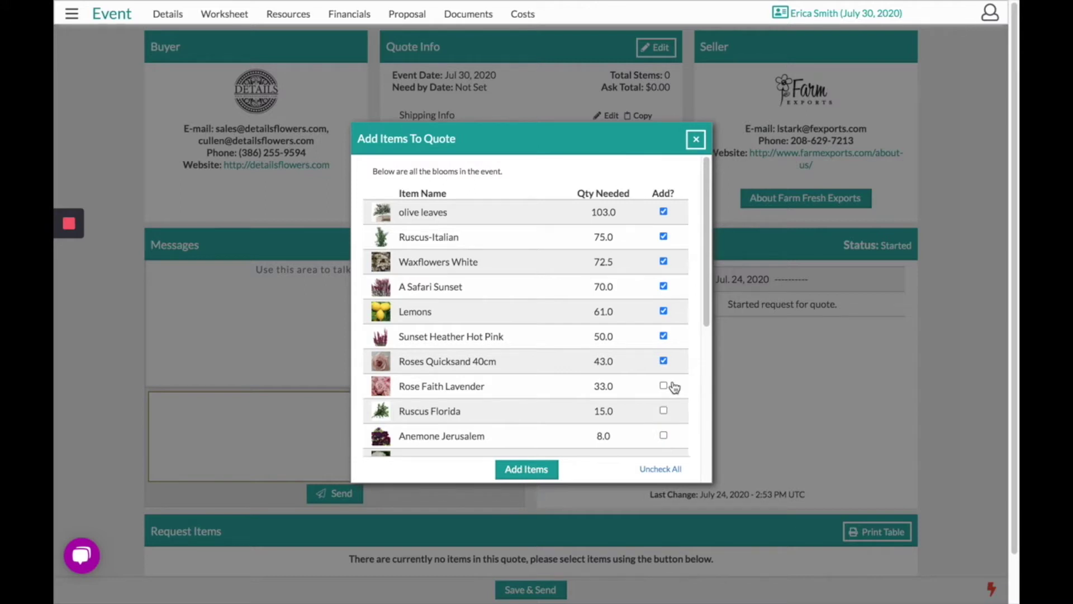
click(536, 471)
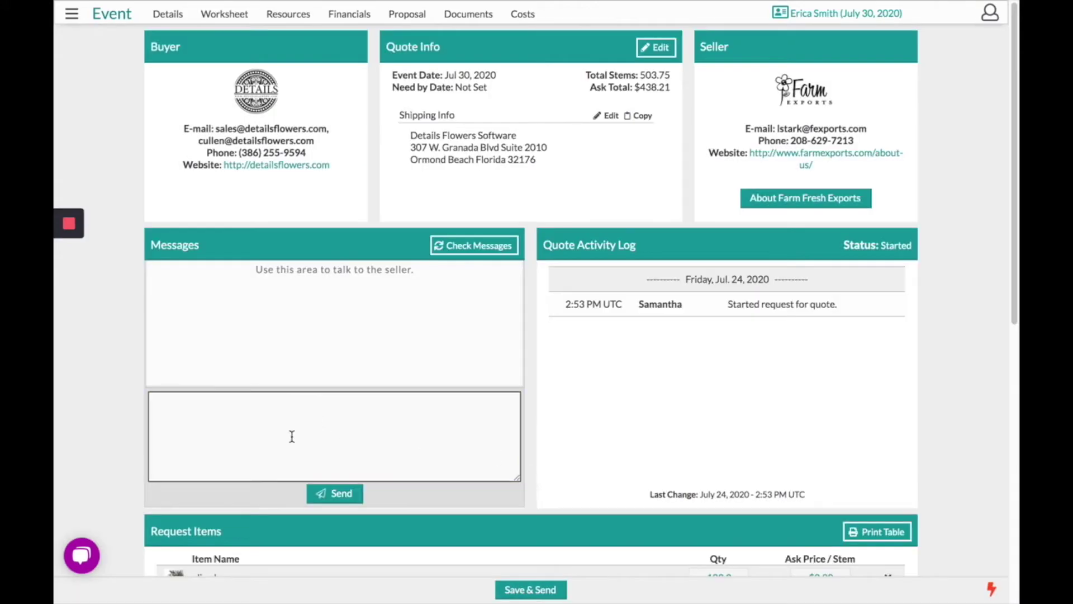
click(296, 427)
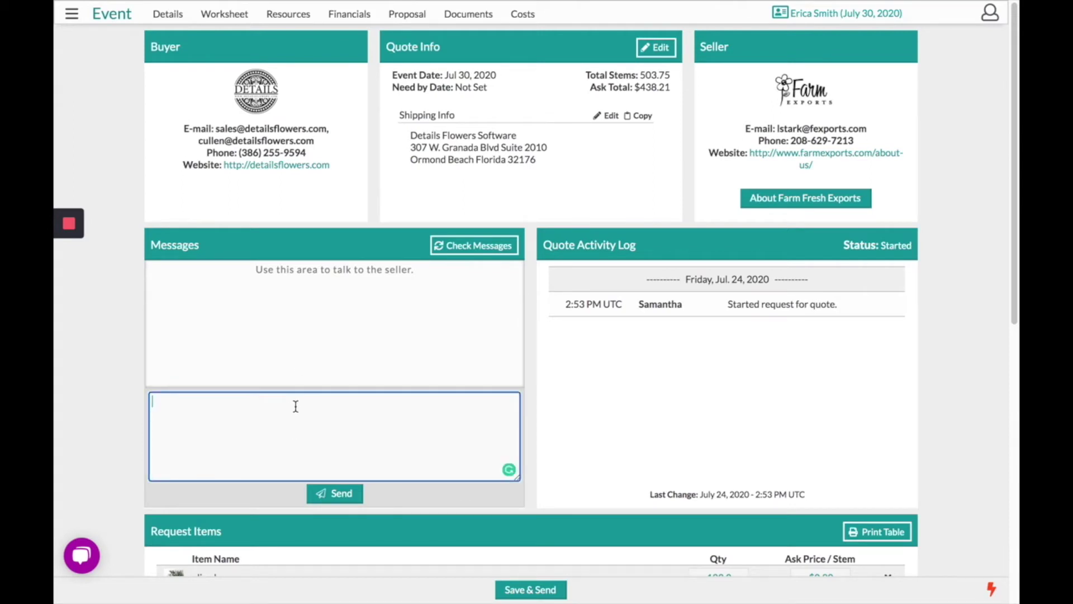
scroll(548, 508, down, 2)
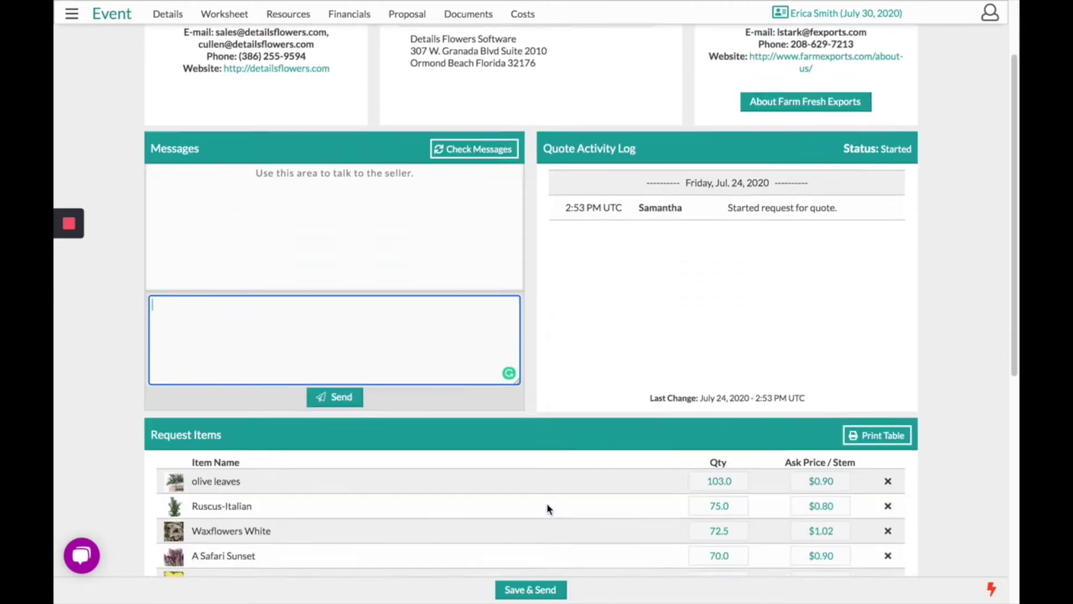
scroll(547, 506, down, 5)
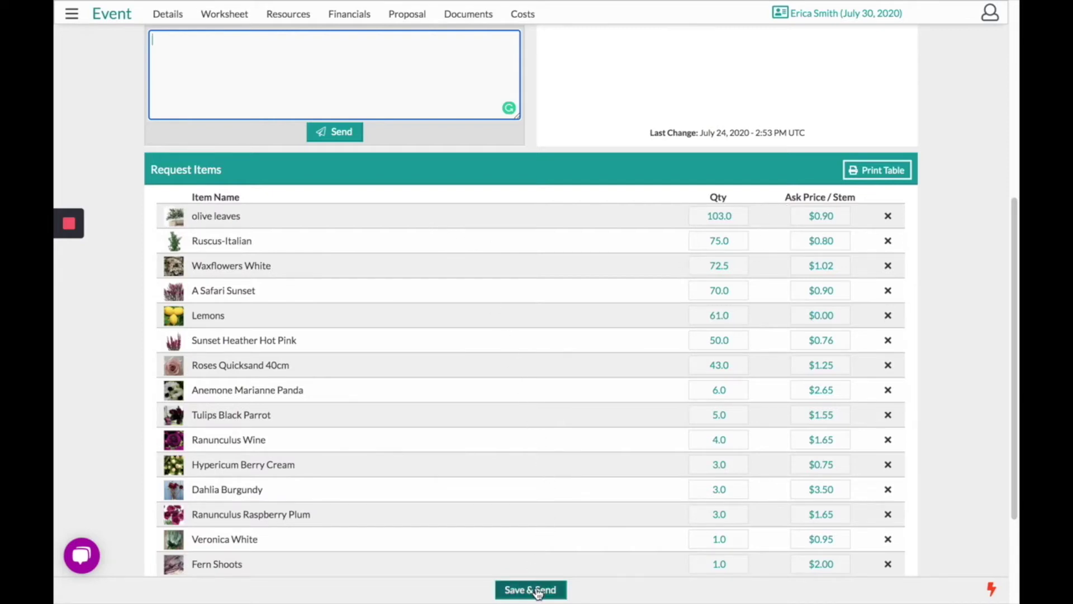
click(525, 16)
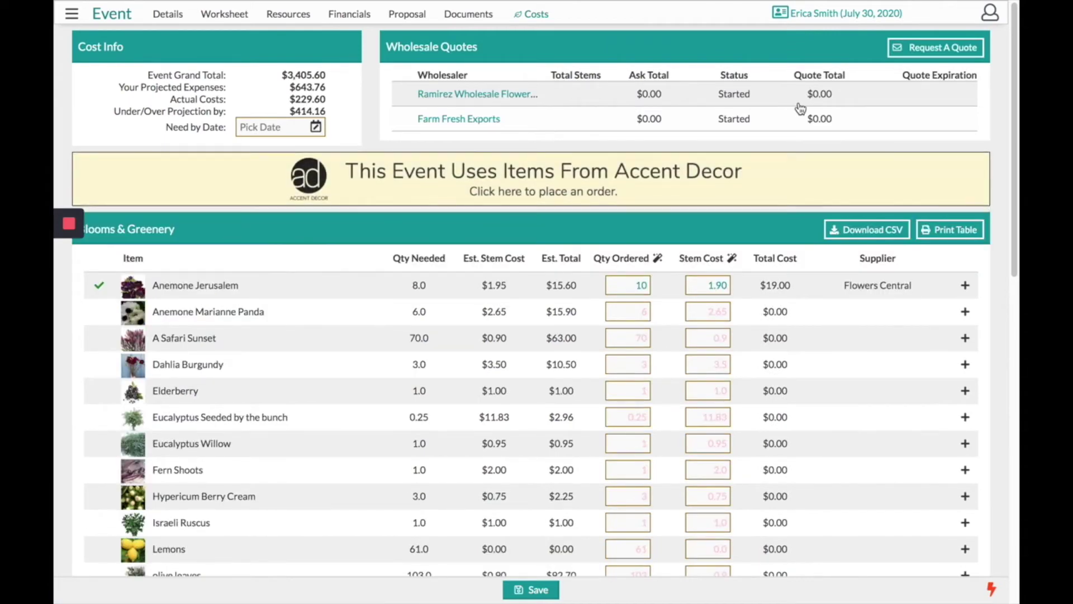
Step: Bring up the wholesaler logo grid via Request A Quote for starting a new quote
click(910, 55)
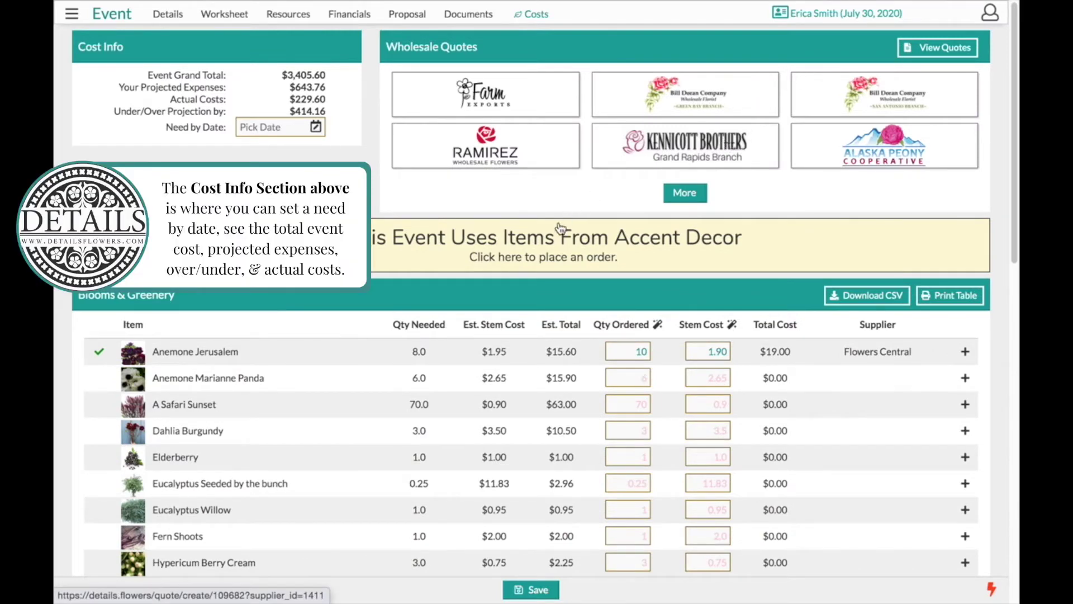
click(546, 255)
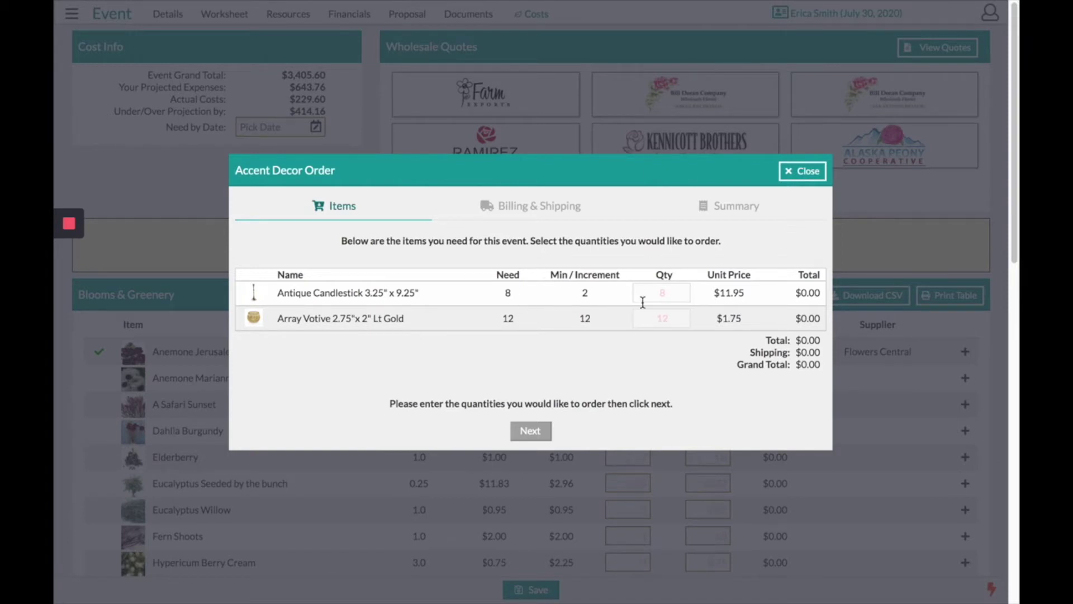
click(665, 294)
click(791, 175)
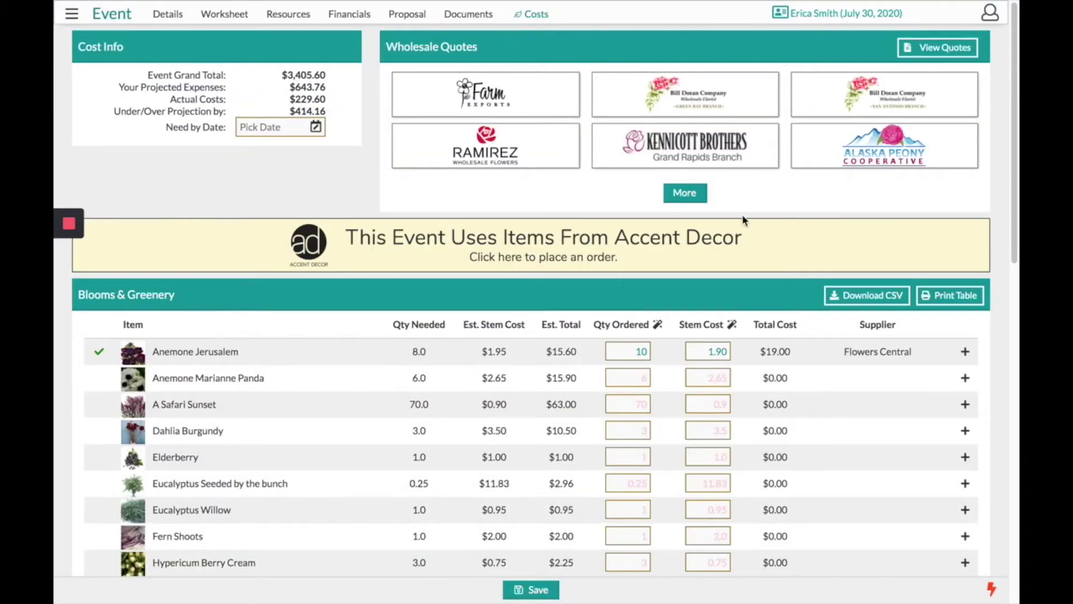
Step: Set Anemone Marianne Panda to 10 stems ordered at a 2.26 stem cost
scroll(515, 287, down, 1)
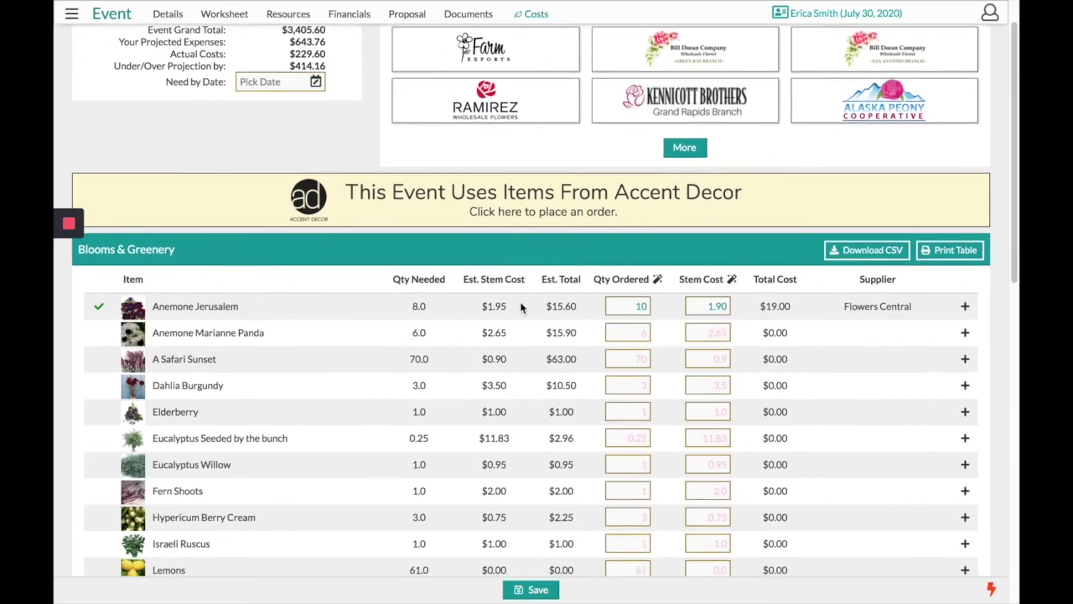
scroll(521, 304, down, 3)
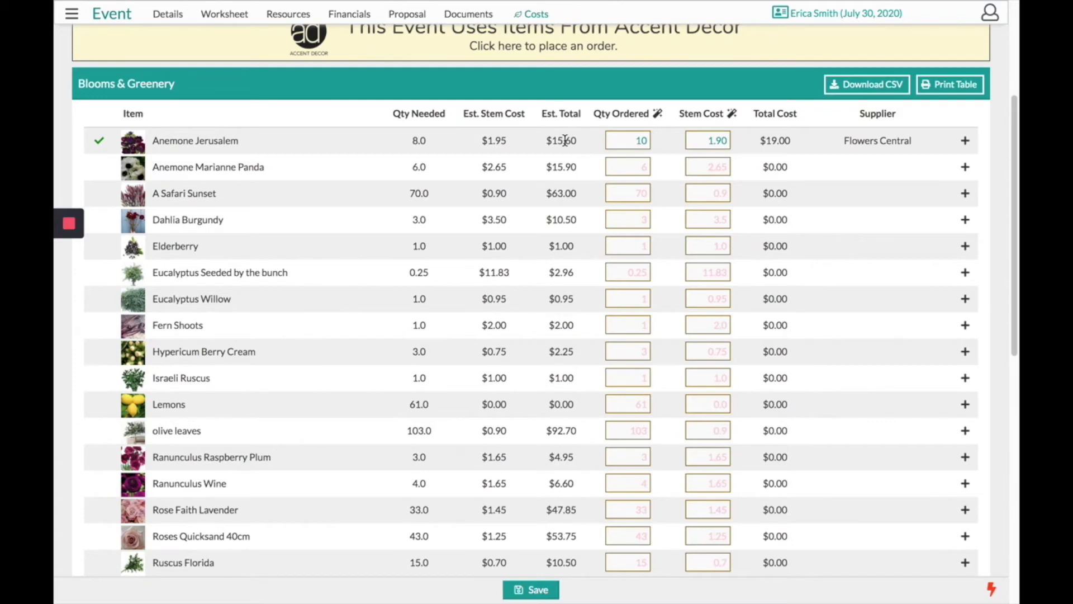
click(618, 137)
click(641, 168)
text(10)
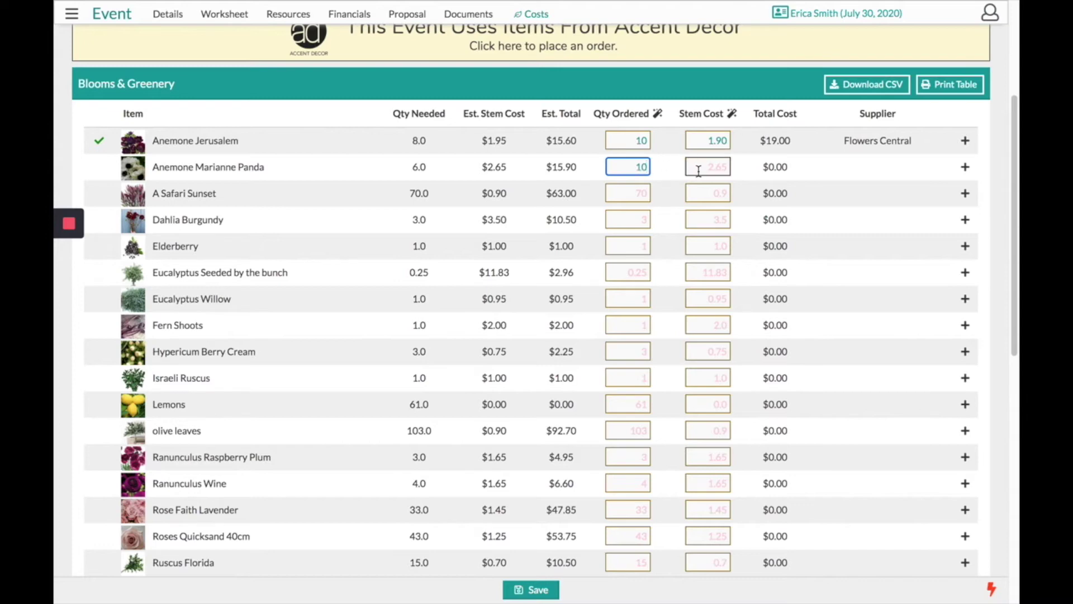
click(699, 169)
text(2)
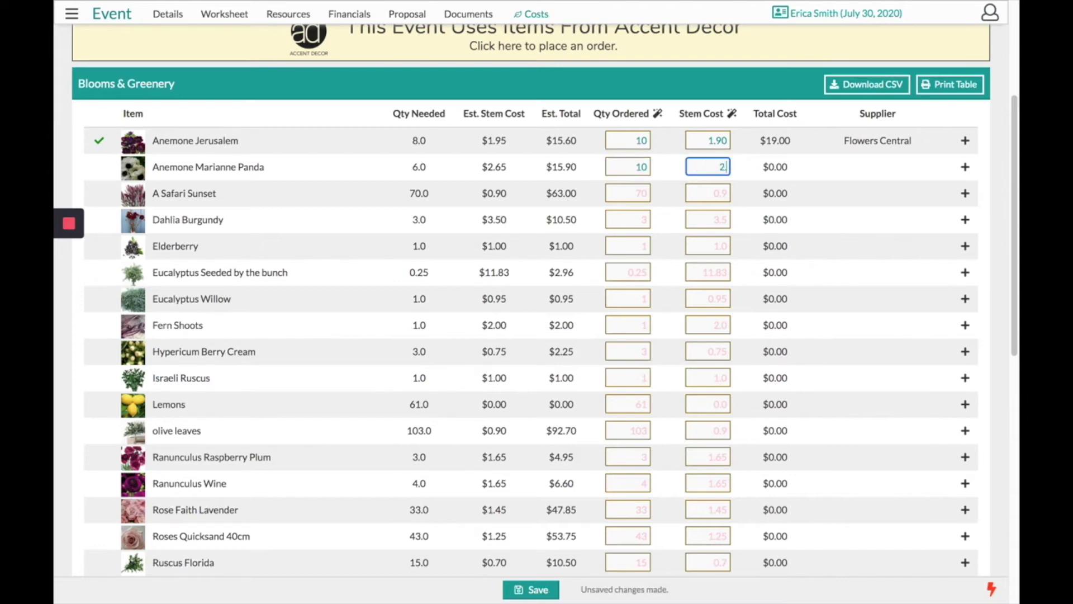
text(.26)
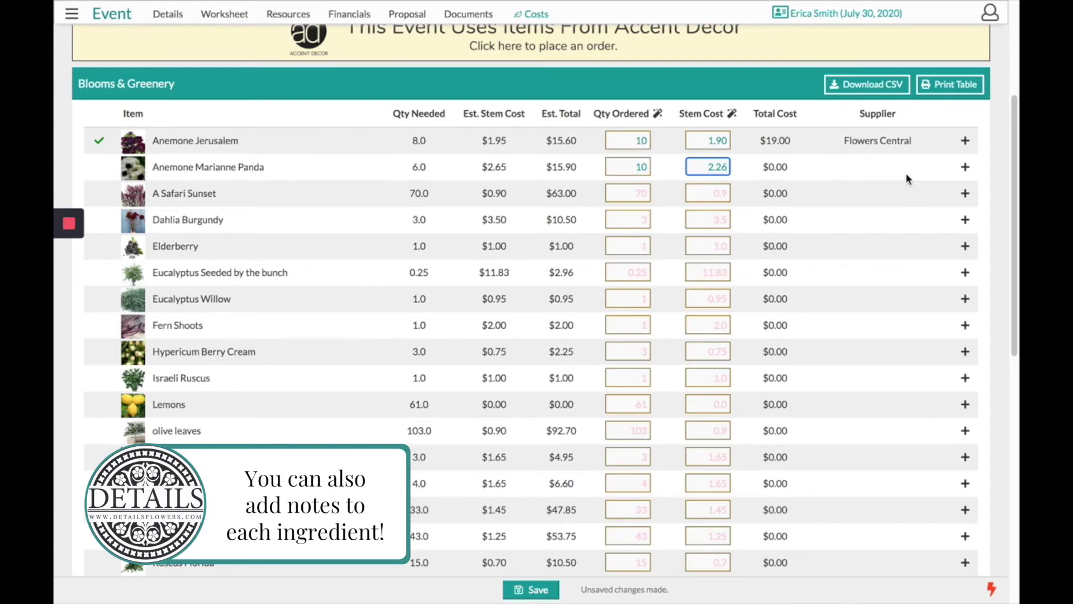
click(966, 168)
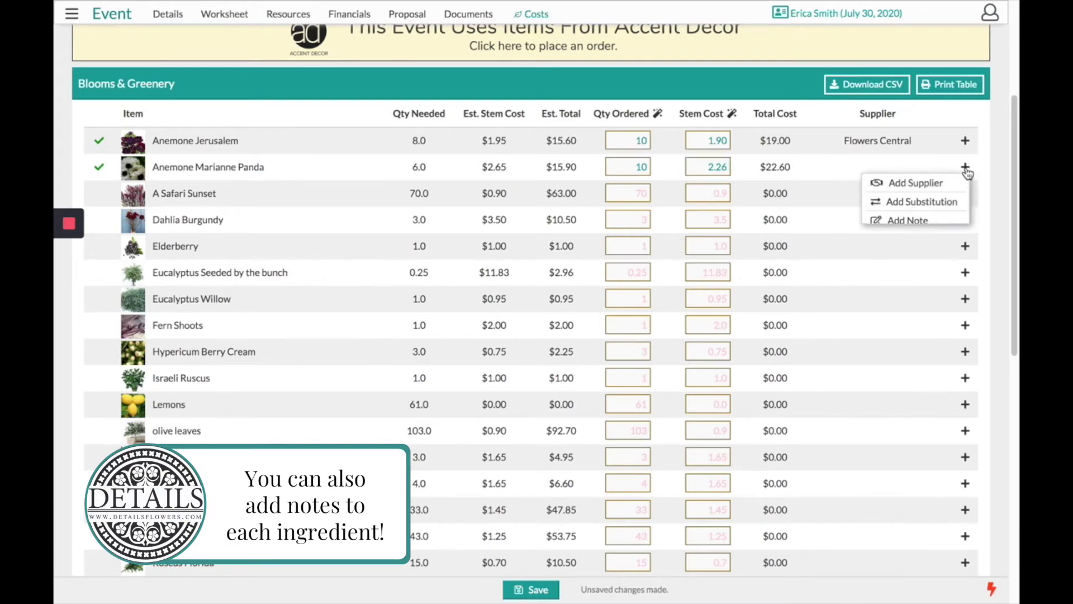
Step: Add Cut Flowers as Anemone Marianne Panda's supplier
click(936, 185)
text(fl)
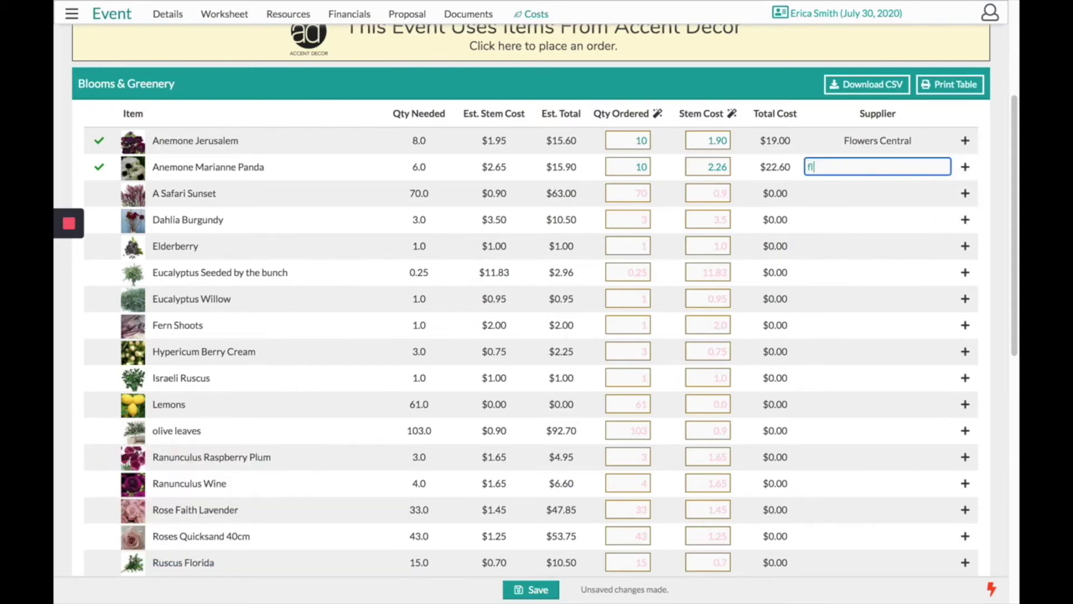
text(ower)
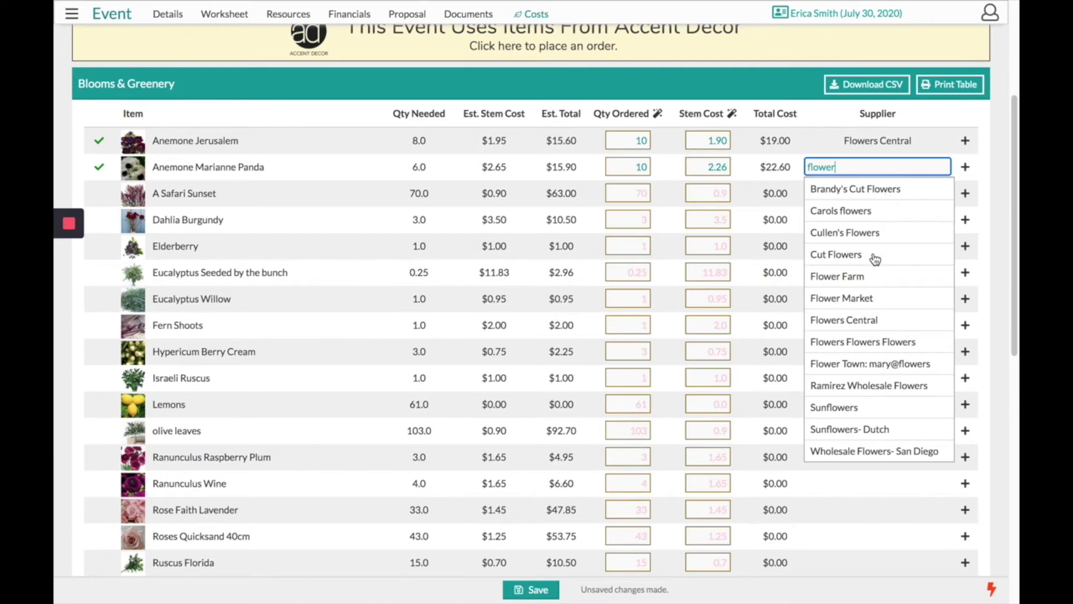
click(876, 256)
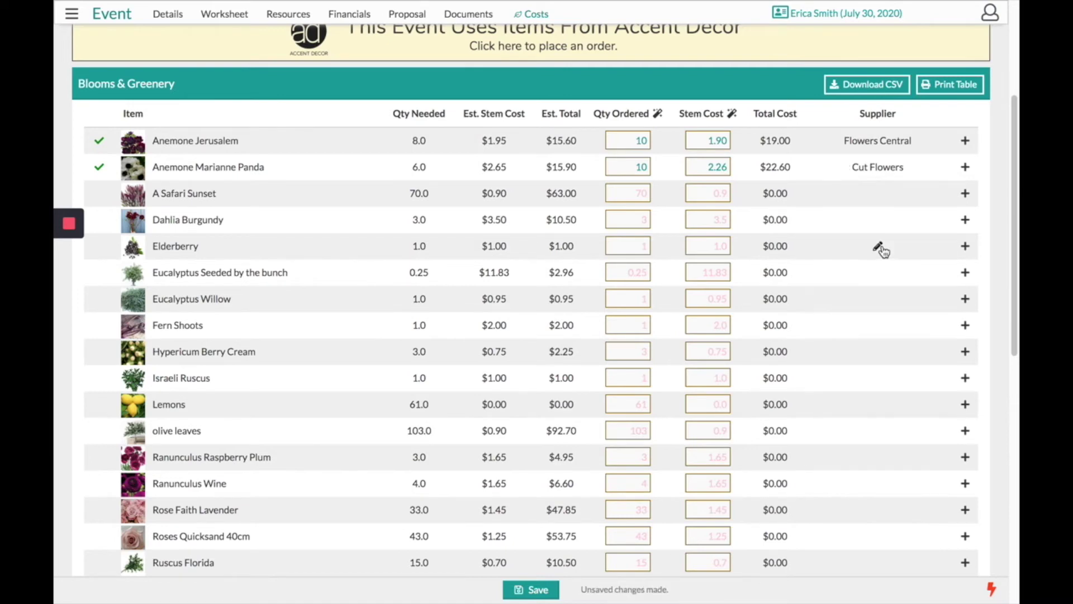
Step: Add Anemone Mona Lisa White Green Center as a substitution for Anemone Marianne Panda
click(967, 168)
click(947, 201)
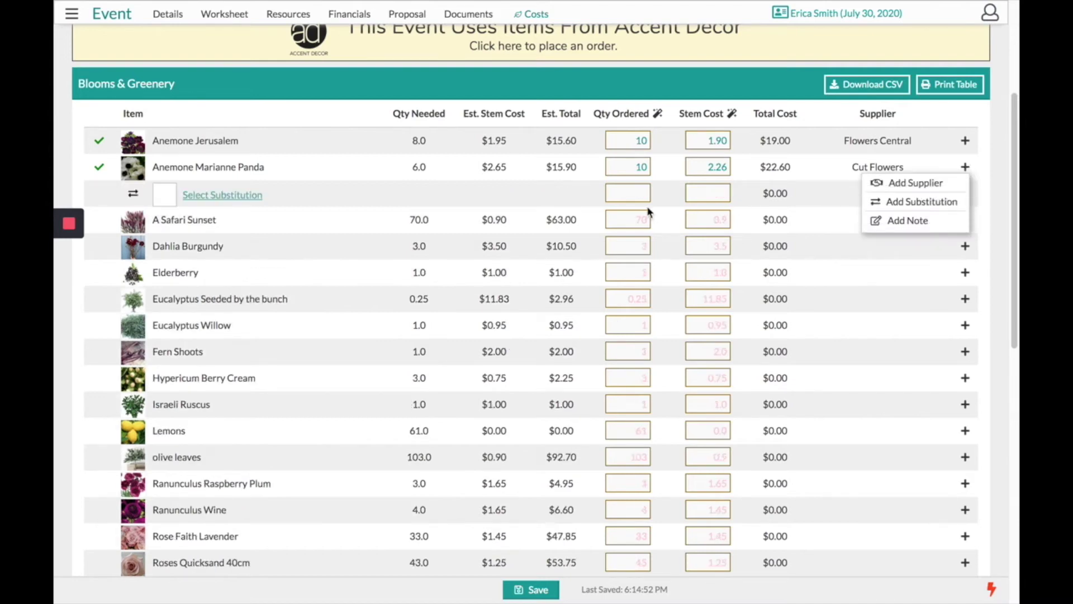
click(244, 197)
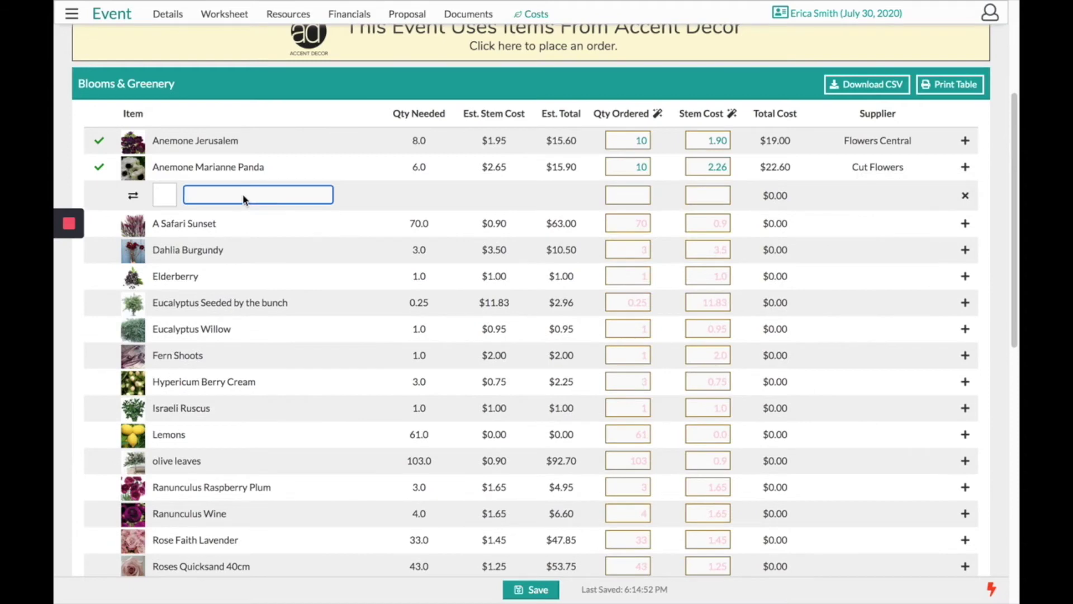
text(anem)
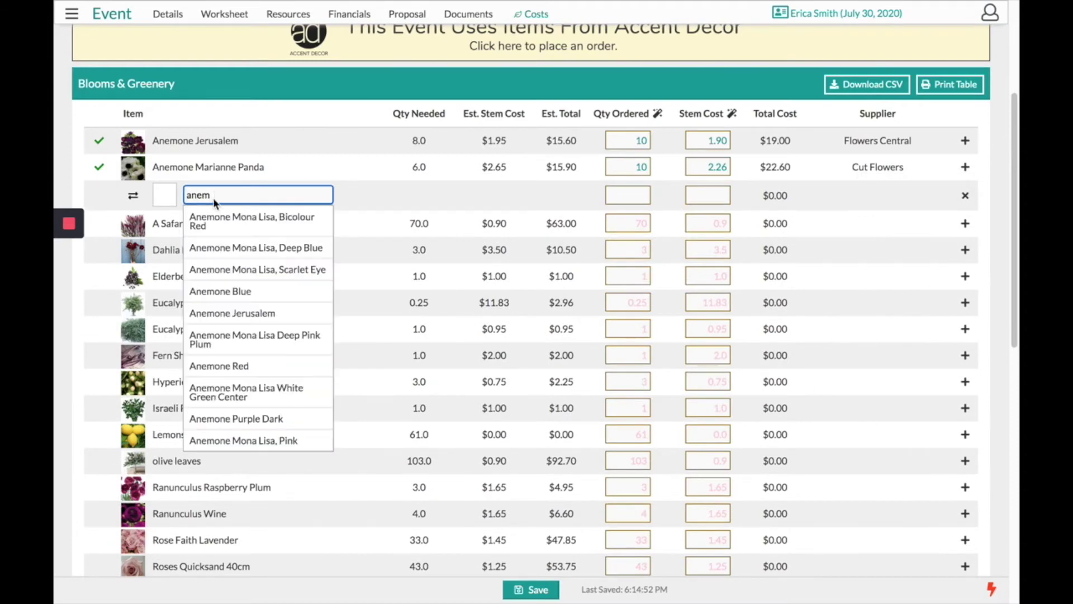
click(279, 391)
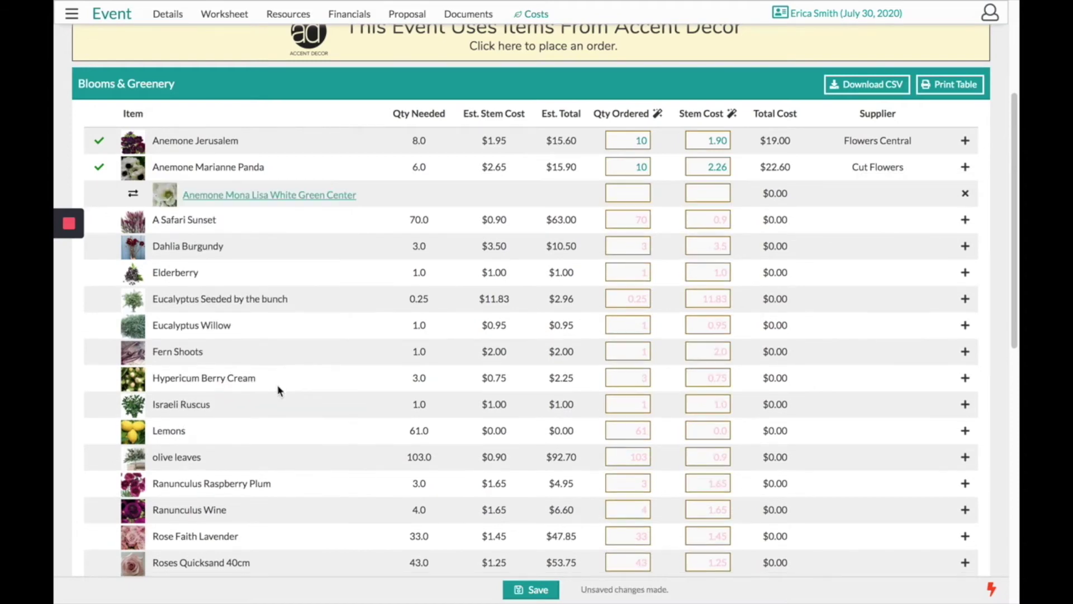
scroll(657, 316, down, 7)
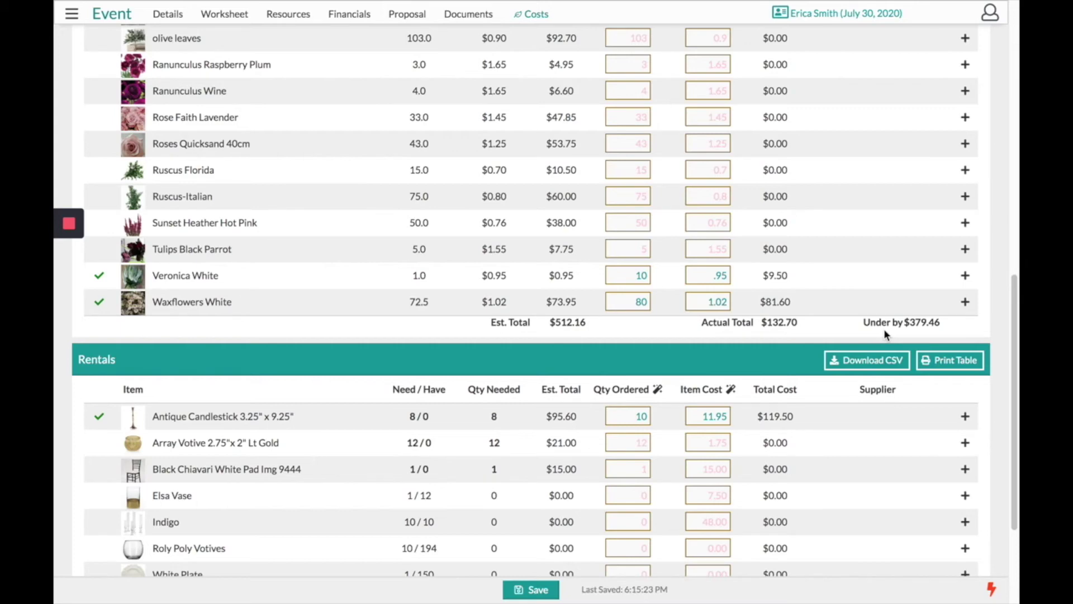
scroll(884, 329, up, 10)
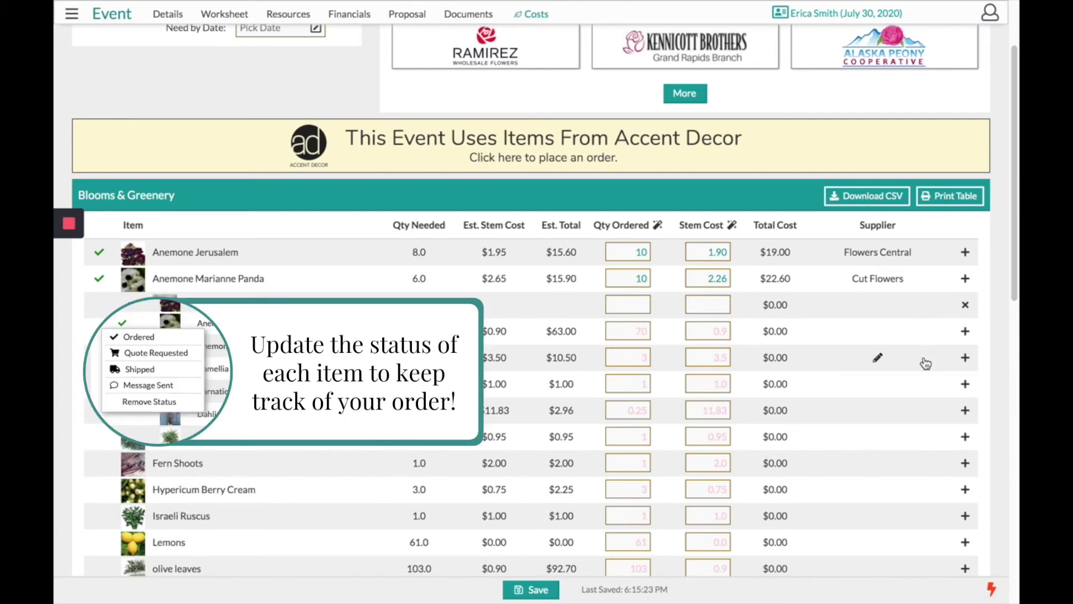
scroll(917, 369, down, 7)
scroll(910, 377, up, 7)
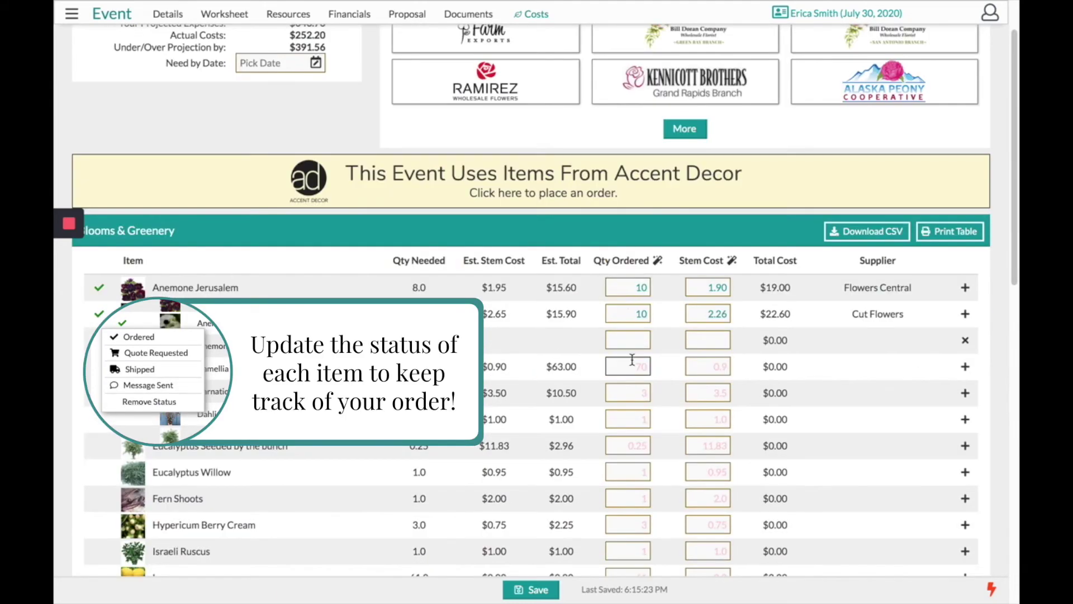
scroll(633, 359, down, 10)
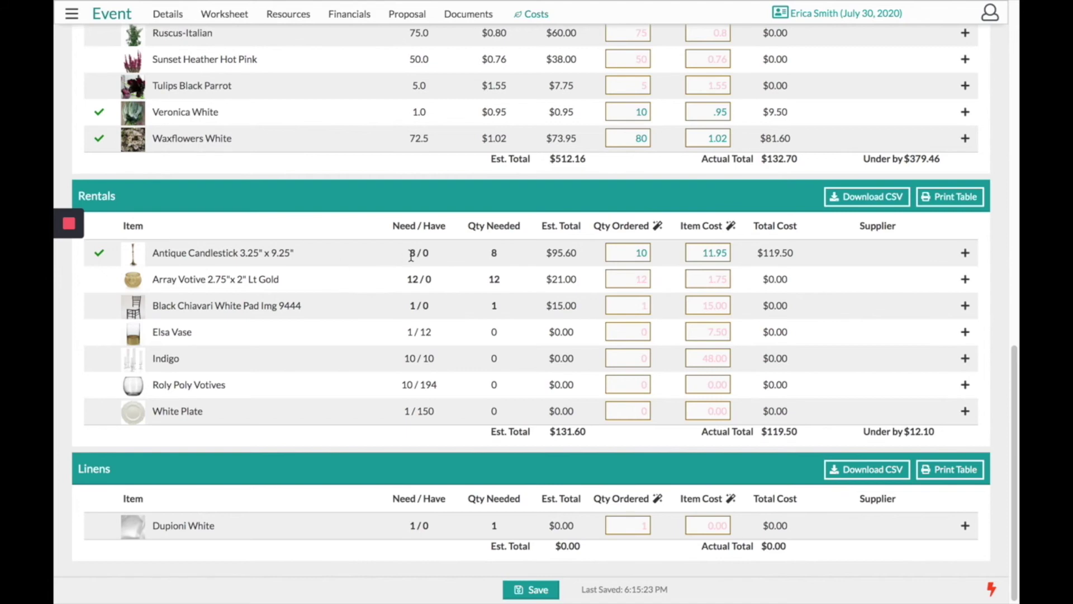
mouse_move(418, 253)
click(133, 259)
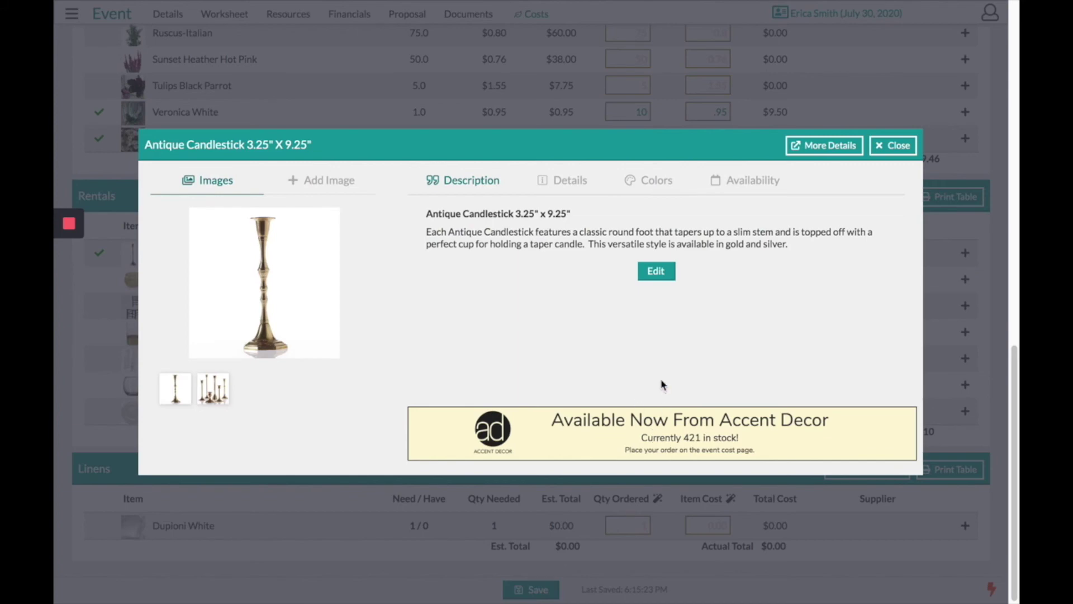
click(568, 189)
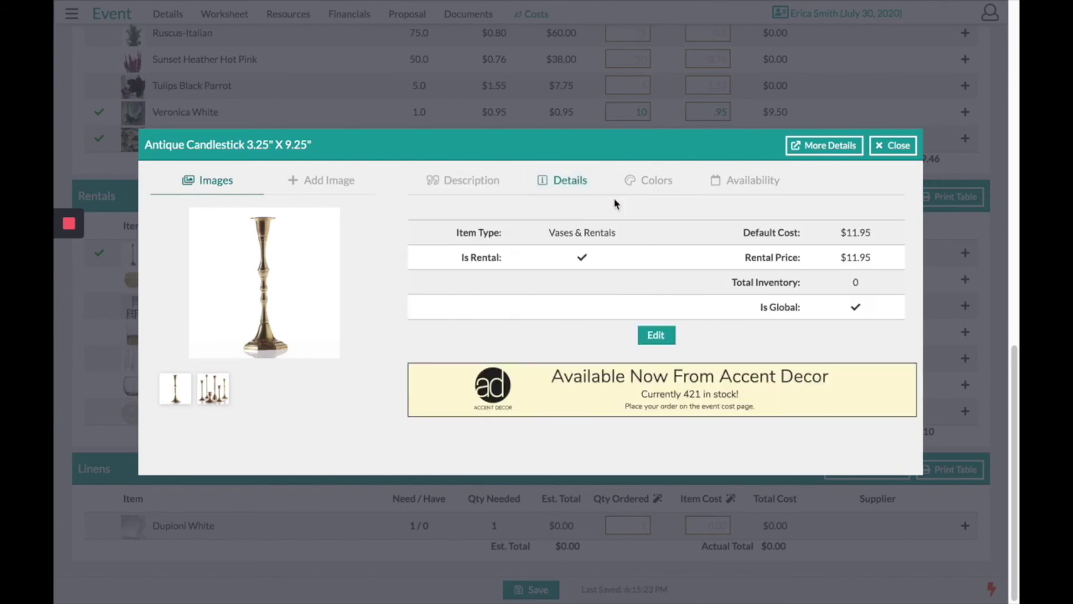
click(655, 338)
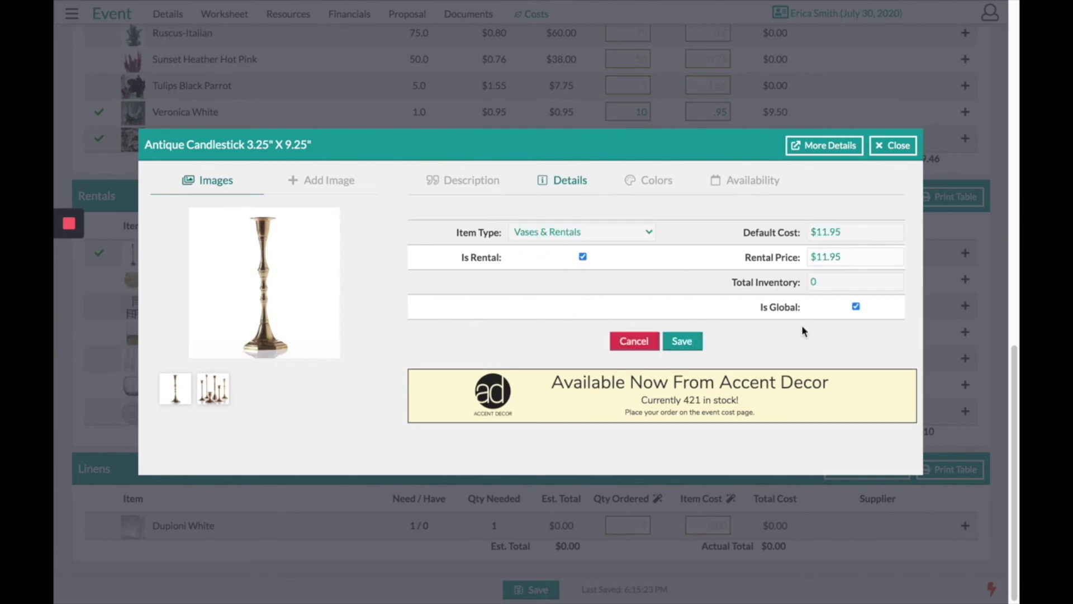
click(851, 282)
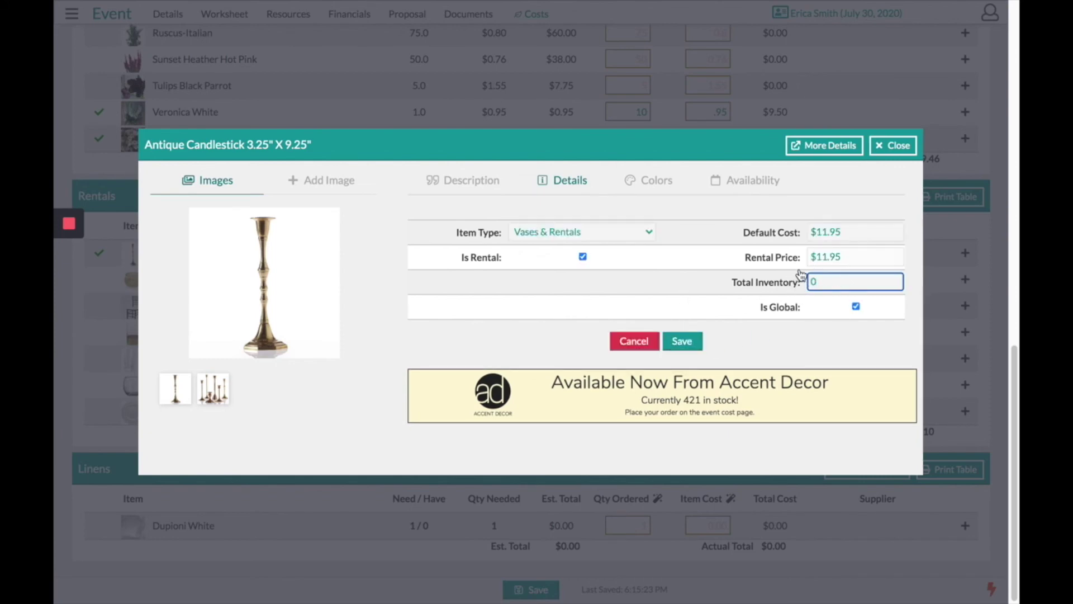
click(900, 150)
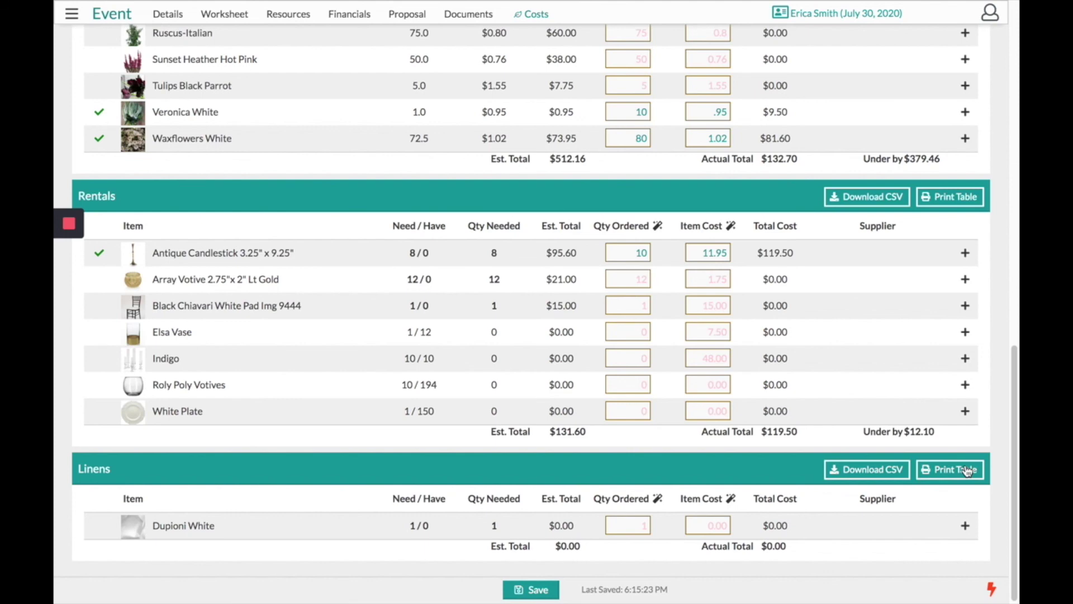
Step: Open the side navigation and expand Support to show Contact Us, Support Center, Webinars and Tutorials
scroll(967, 472, up, 15)
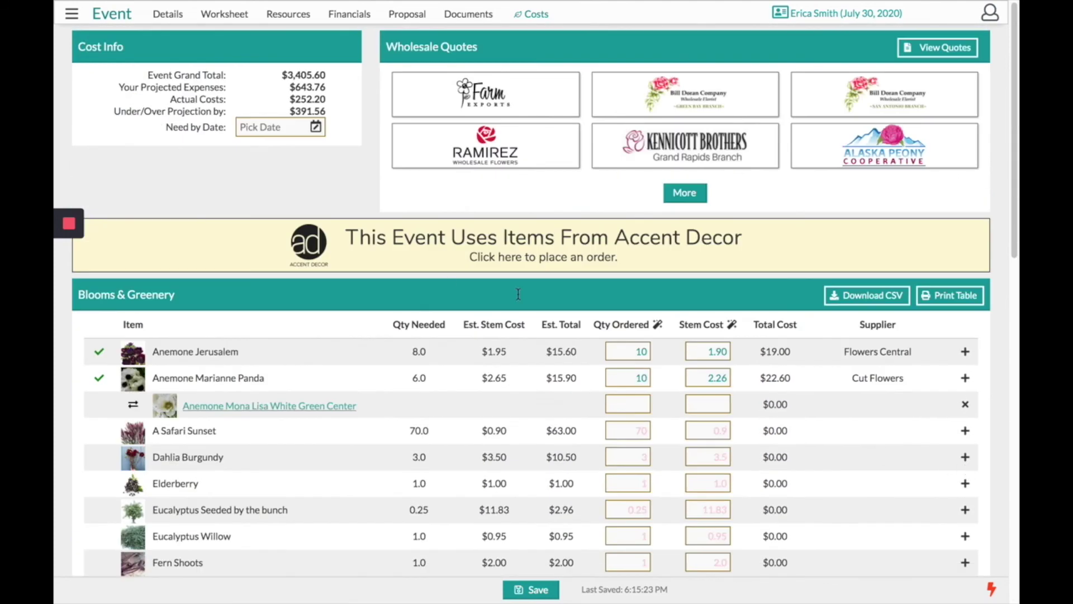
click(72, 15)
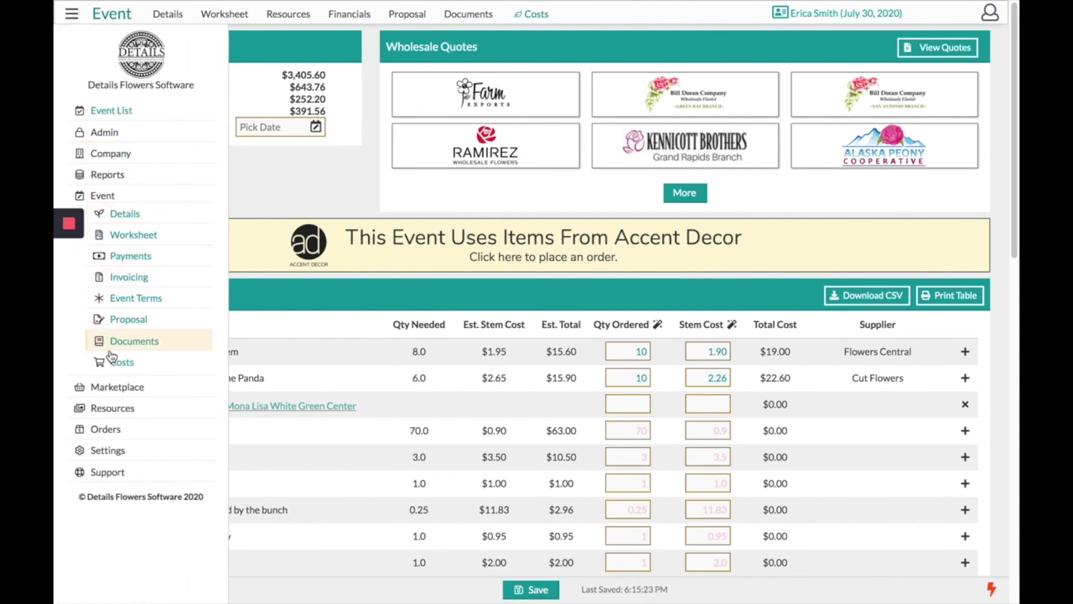
click(102, 471)
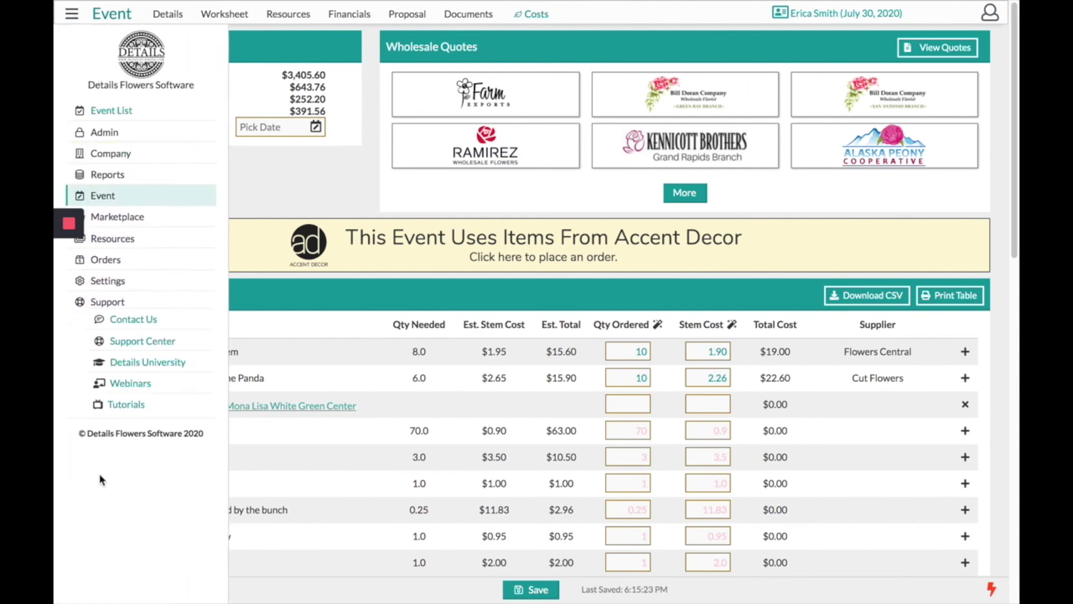